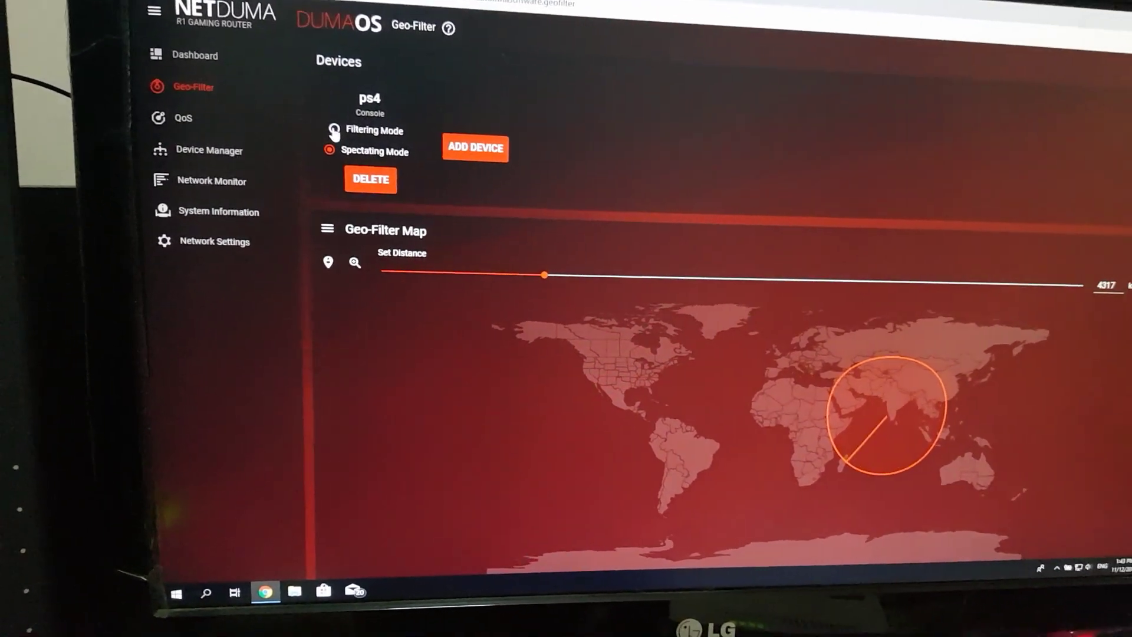
Switch the ps4 device's Geo-Filter to Filtering Mode, keeping the 4317 km radius.
left_click(315, 129)
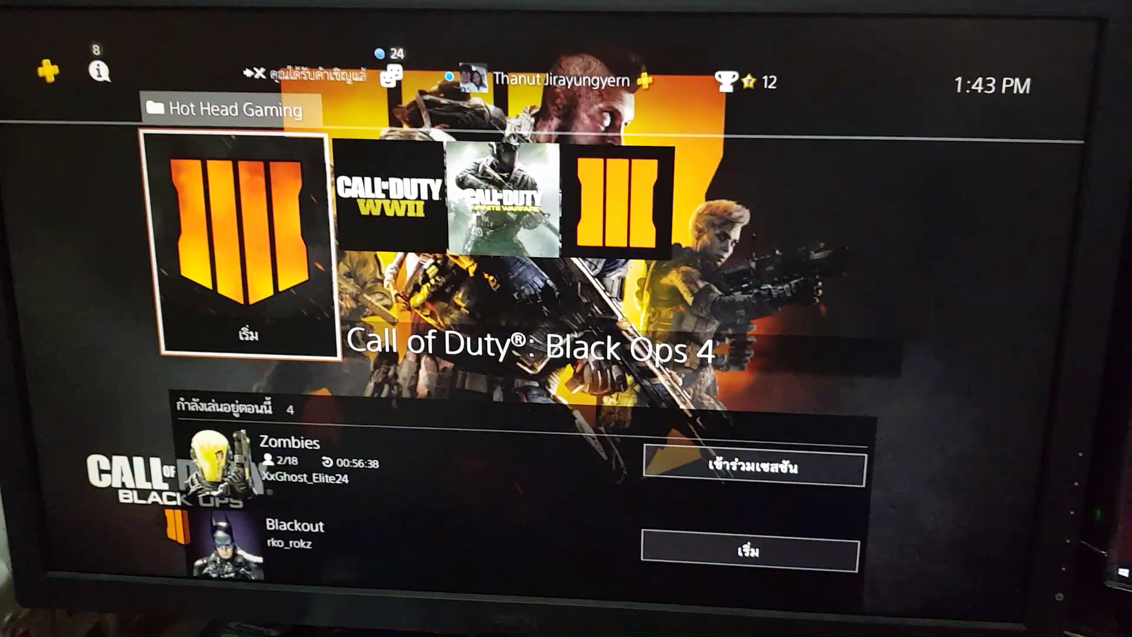
Start Call of Duty: Black Ops 4 from the PS4 home screen tile.
key("Return")
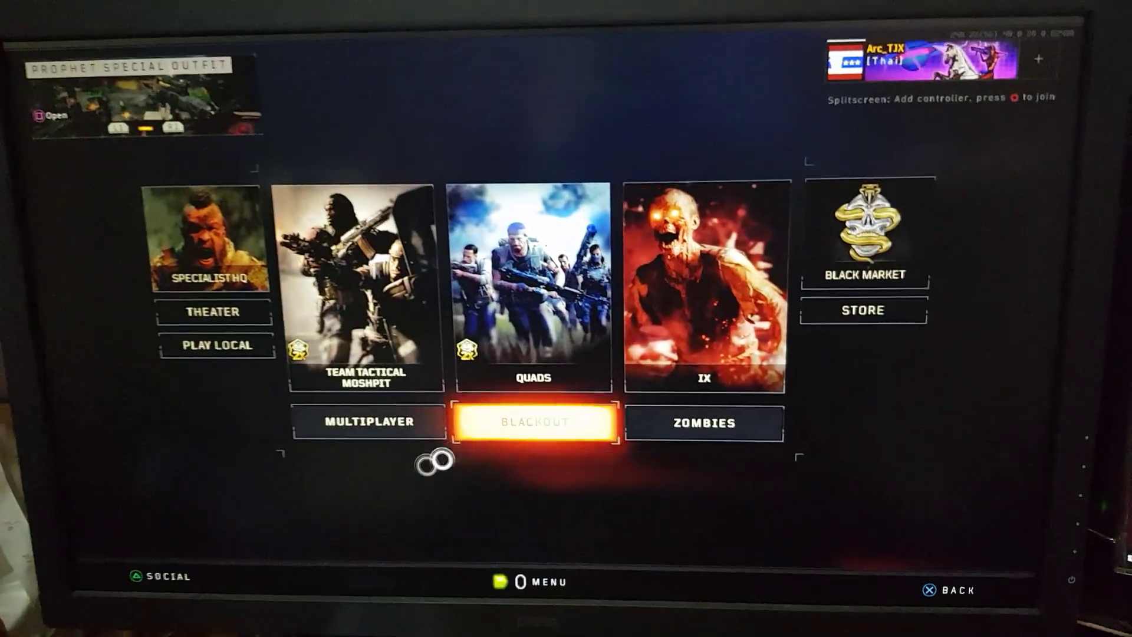
Highlight MULTIPLAYER instead of Blackout and open the Multiplayer lobby.
key("Left")
key("Return")
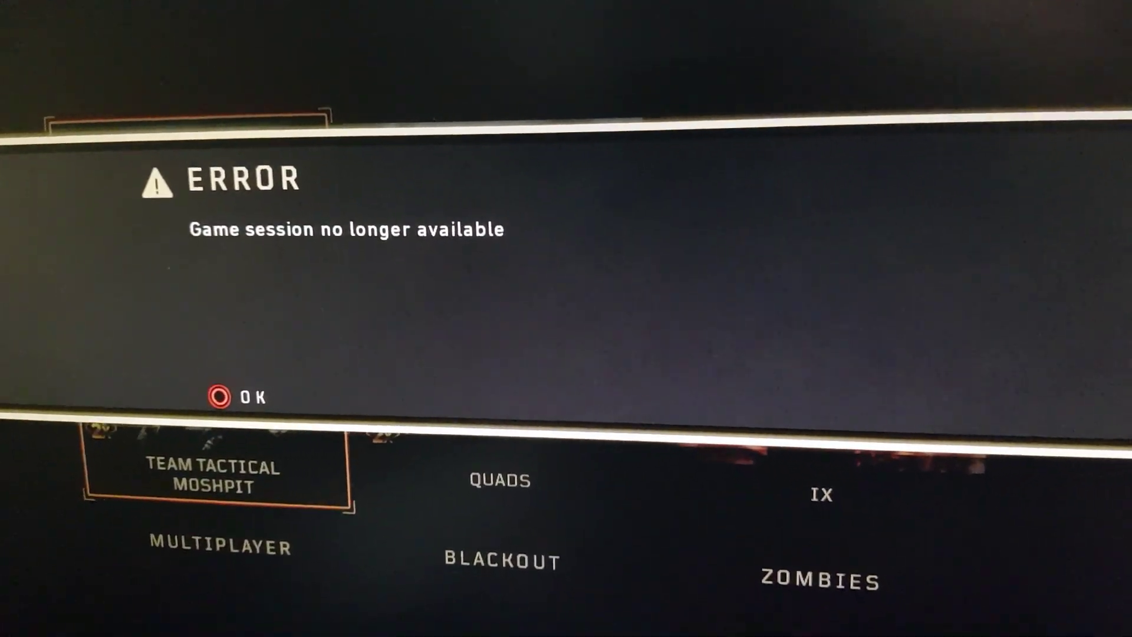
Dismiss the 'Game session no longer available' error with OK.
key("Escape")
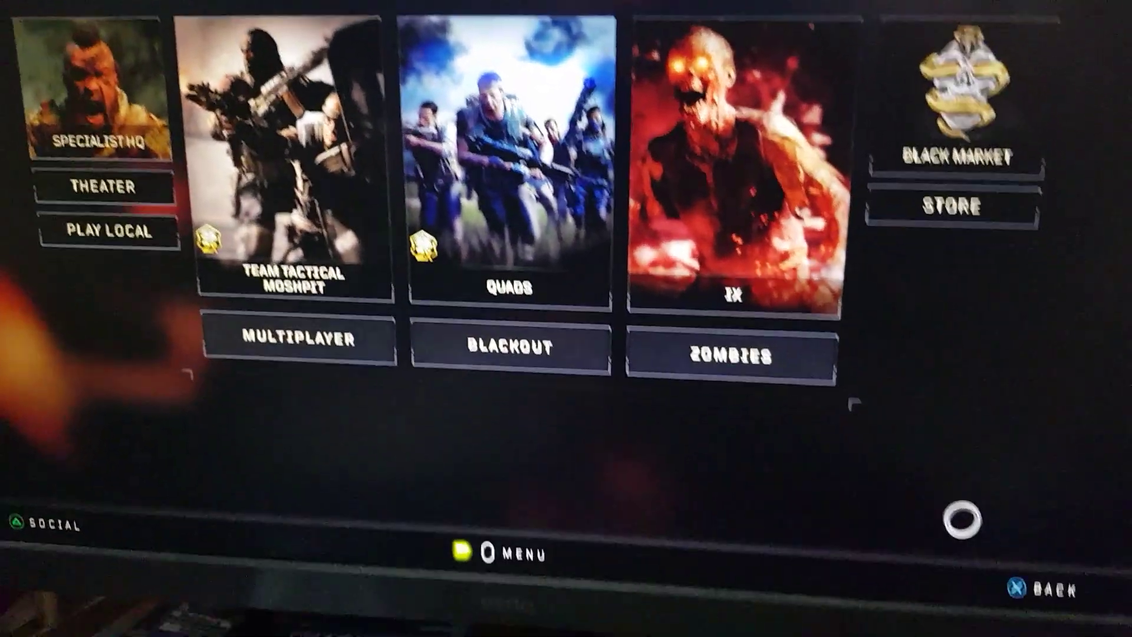